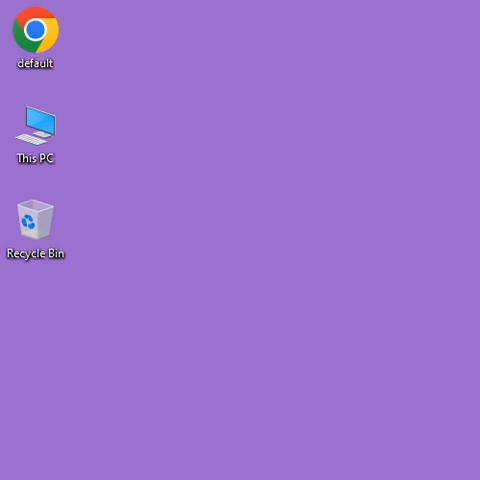
Show the context menu for the 'default' file on the desktop.
right_click(42, 42)
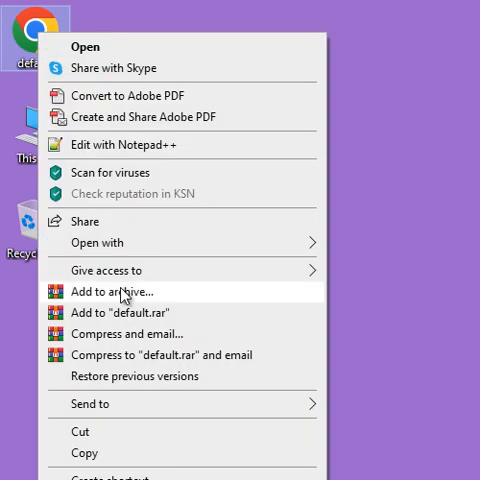
Open 'default' in Notepad, review its empty script tags, then minimise the editor.
mouse_move(97, 242)
click(362, 260)
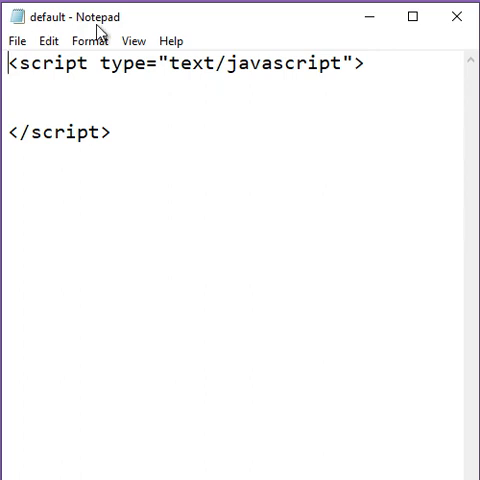
drag(10, 64, 369, 65)
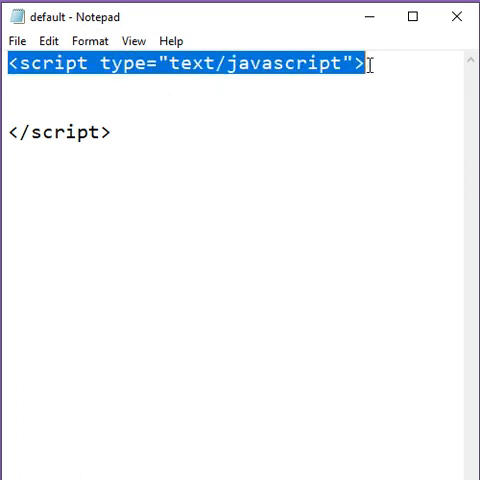
drag(192, 131, 5, 133)
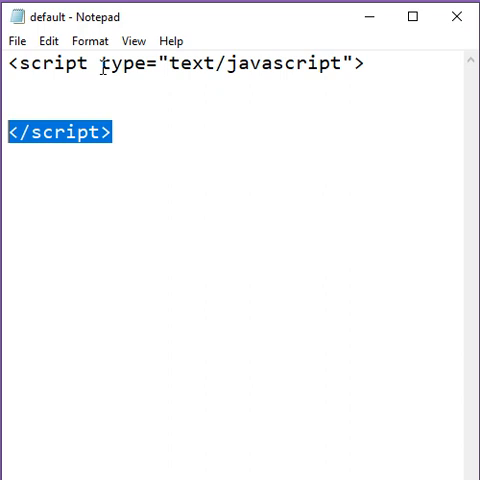
click(273, 139)
double_click(244, 66)
click(369, 132)
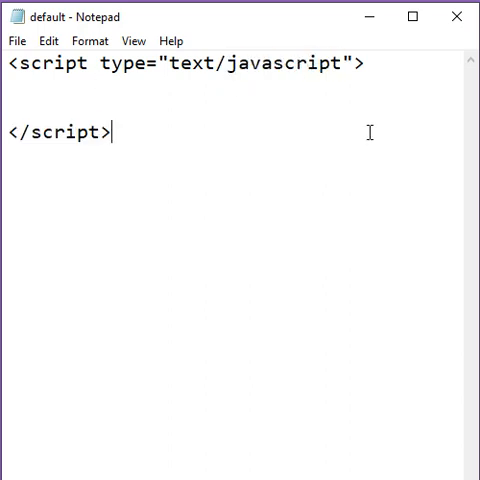
click(369, 16)
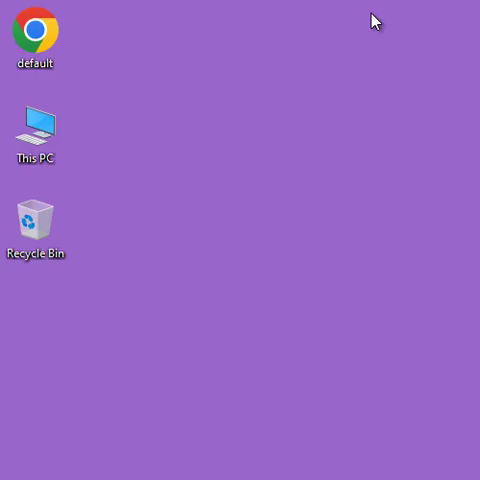
Show the context menu for 'default' to open it with Google Chrome.
right_click(33, 43)
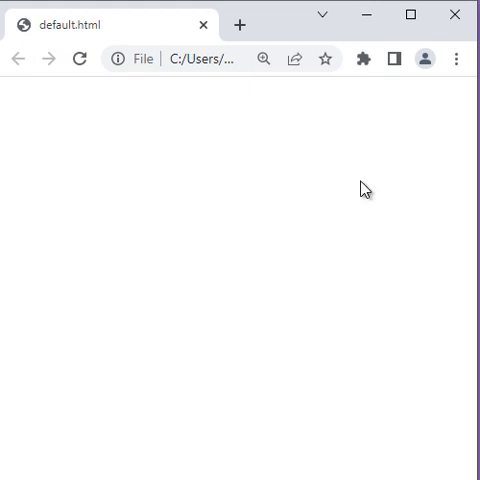
Return to Notepad and review the document.write(); call inside the script block.
key(alt+Tab)
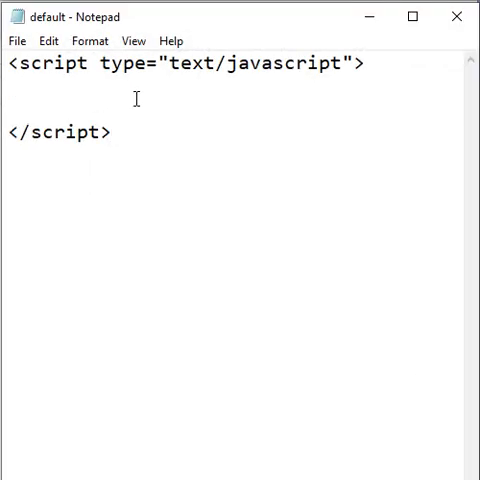
text(document.wri)
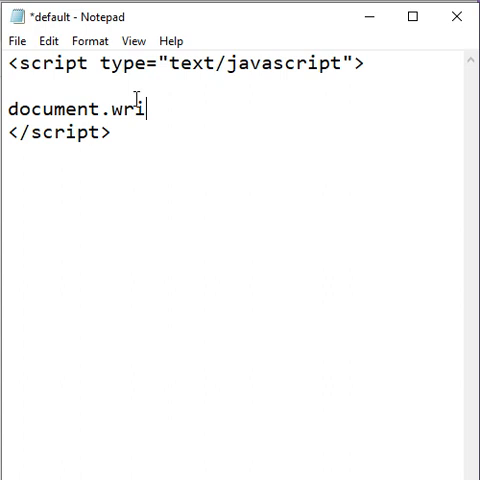
text(te();)
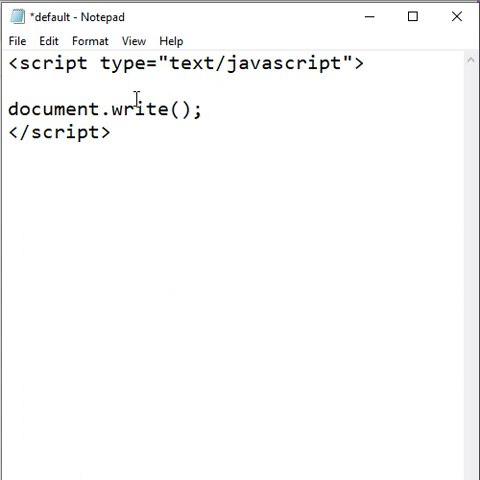
drag(101, 108, 6, 108)
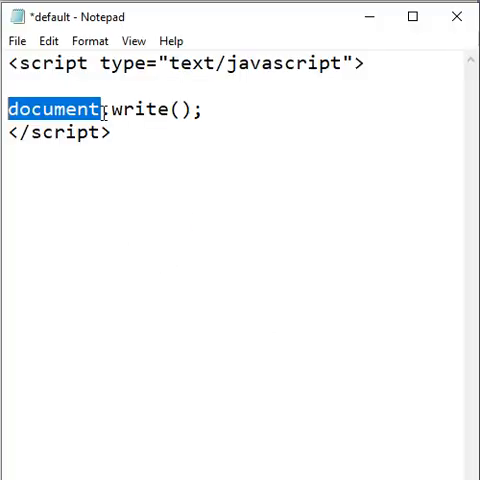
drag(110, 109, 192, 109)
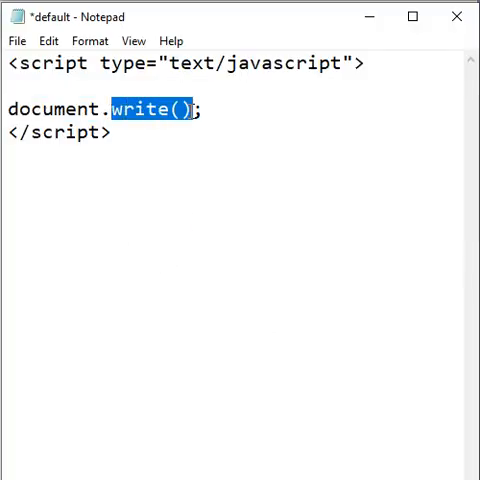
click(166, 155)
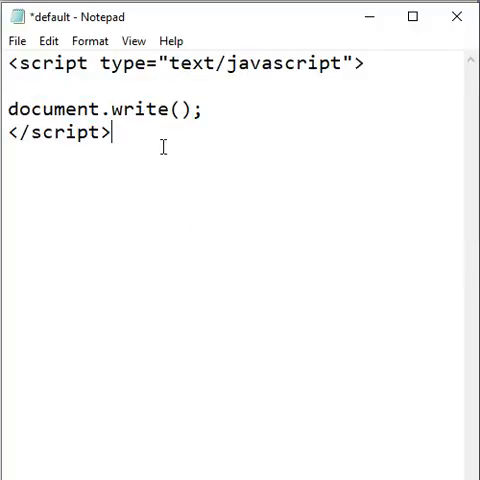
double_click(107, 109)
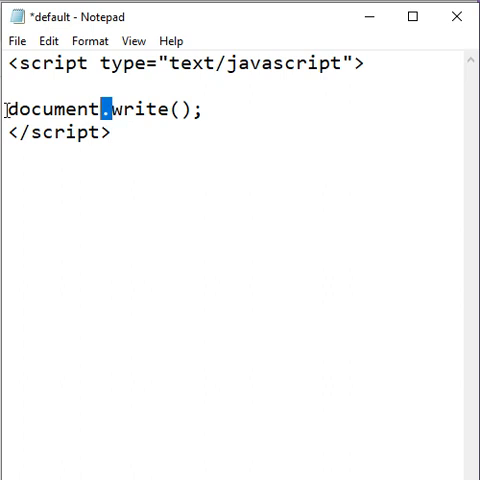
drag(6, 109, 166, 109)
click(166, 140)
double_click(200, 109)
click(219, 147)
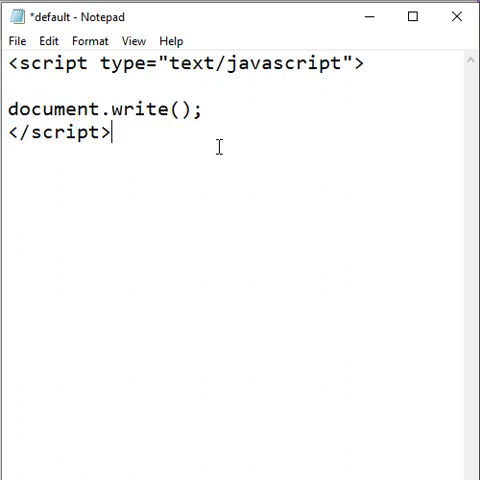
Place the caret inside write() ready to enter "Hello World".
click(182, 110)
text("")
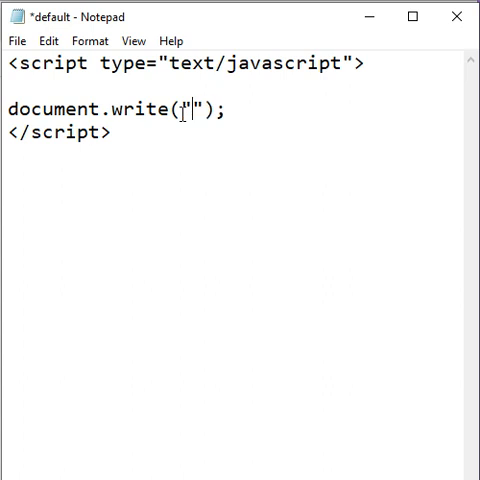
text(Hel)
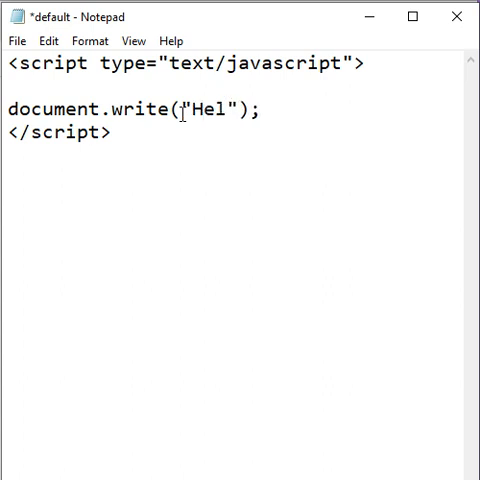
text(lo World)
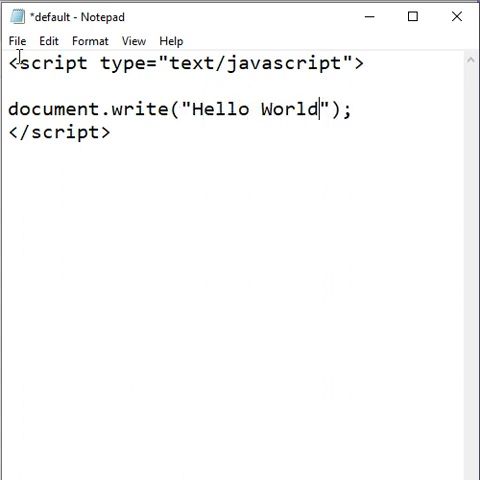